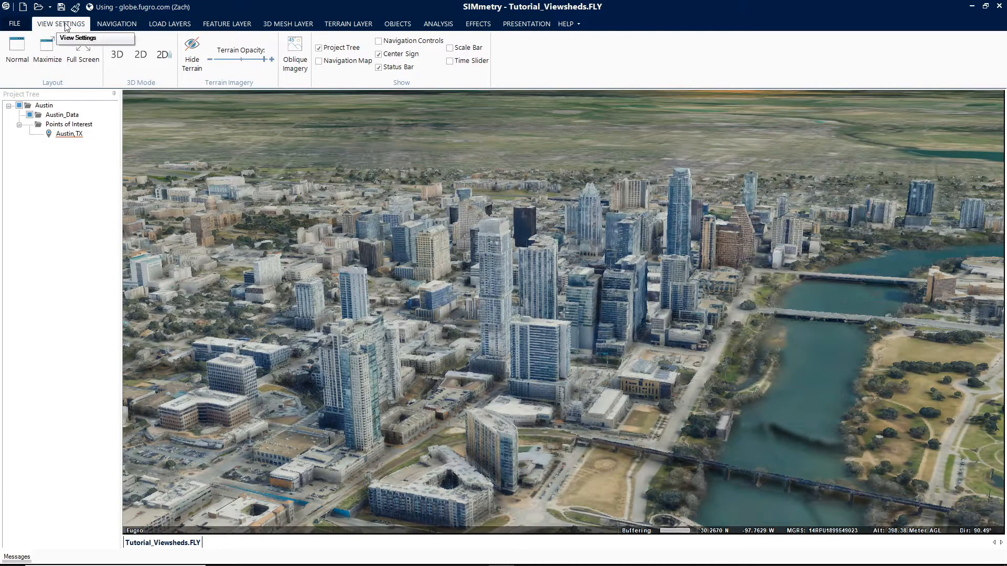
Create a 3D viewshed from the power plant roof, aimed across the adjoining equipment yard with a distance of about 72 m
left_click(434, 25)
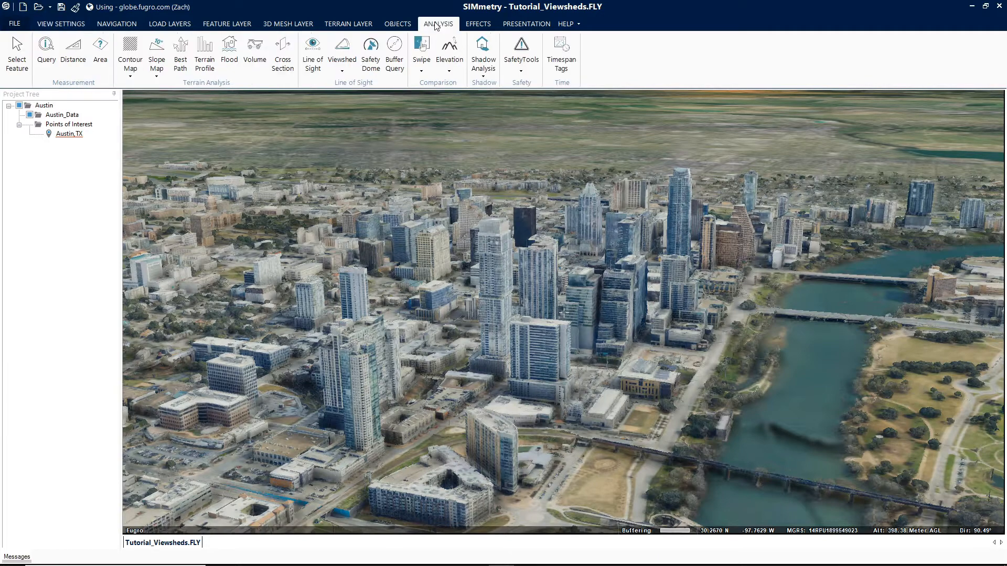
left_click(342, 70)
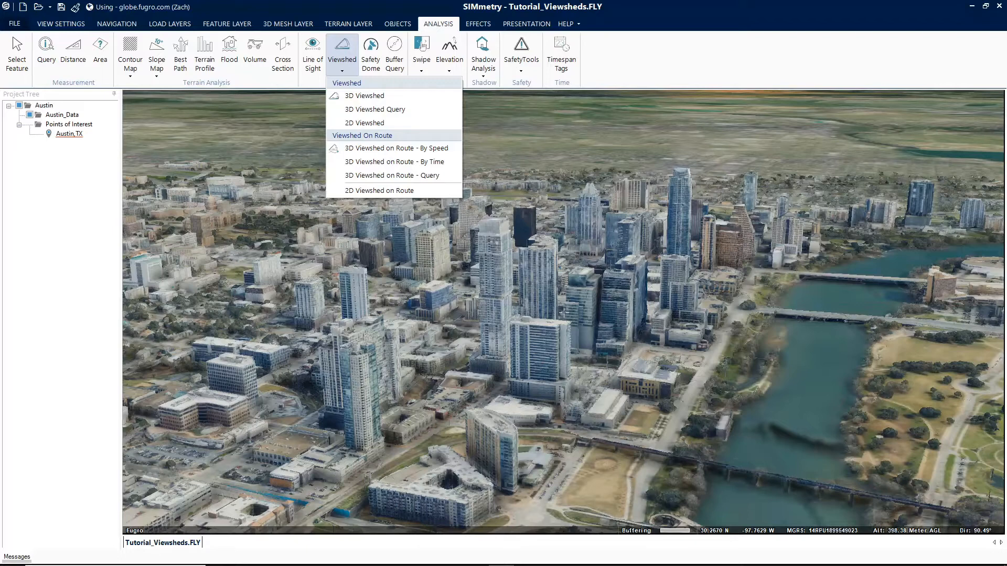
left_click(364, 96)
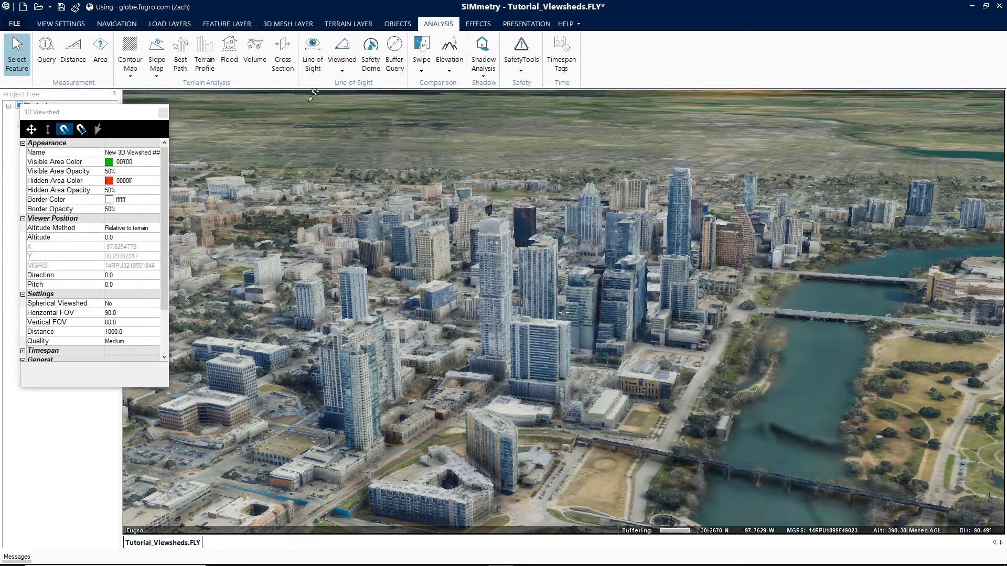
left_click_drag(118, 117, 230, 106)
scroll(599, 482, "up", 5)
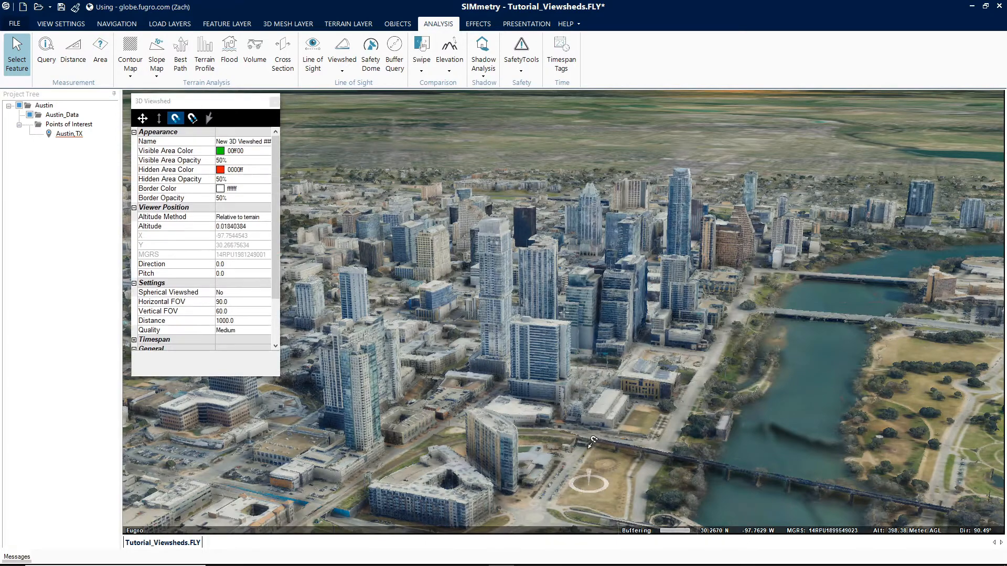
scroll(586, 424, "up", 3)
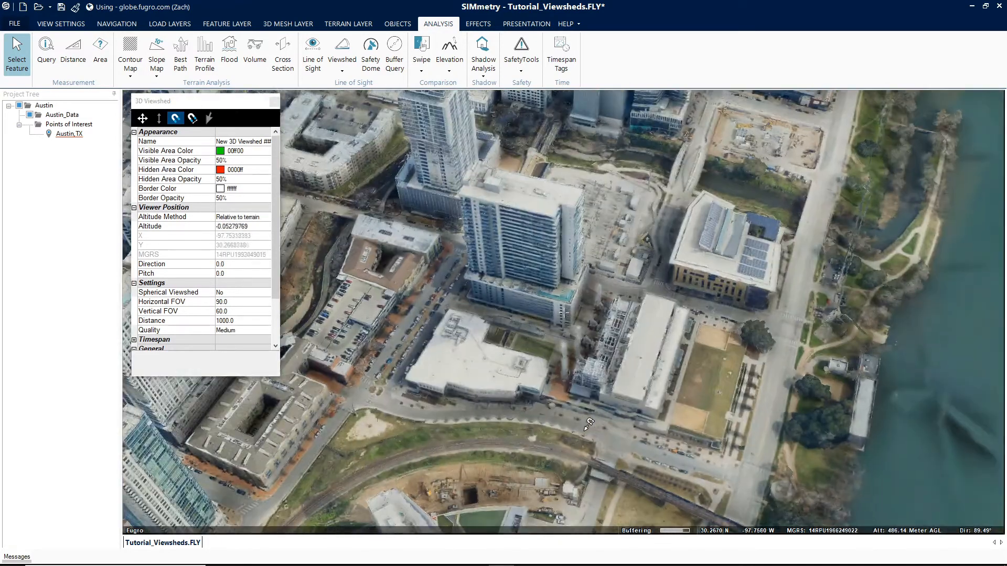
left_click_drag(640, 378, 574, 314)
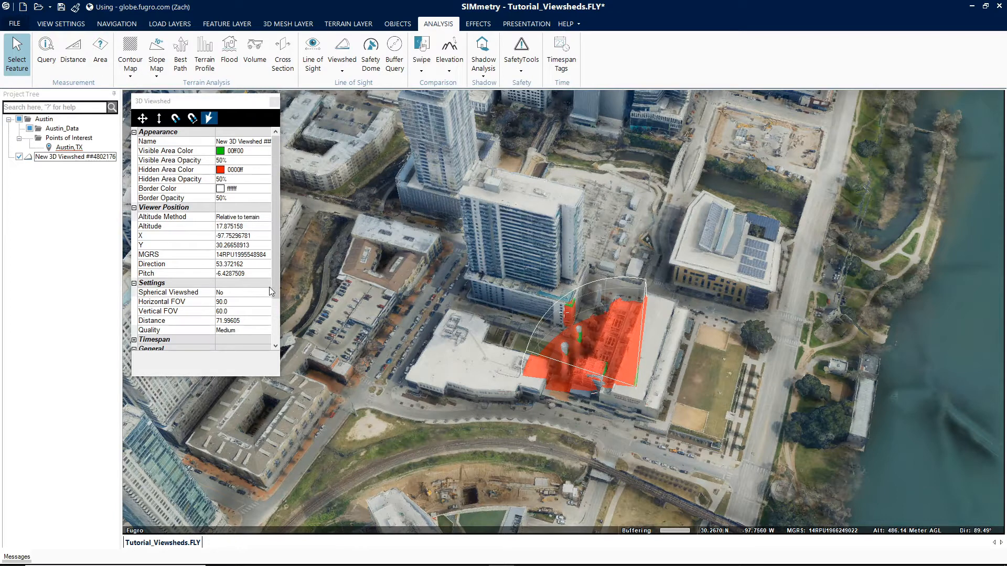
Inspect the new 3D viewshed's properties and its coverage around the power plant, and hide the viewshed
left_click_drag(275, 285, 275, 320)
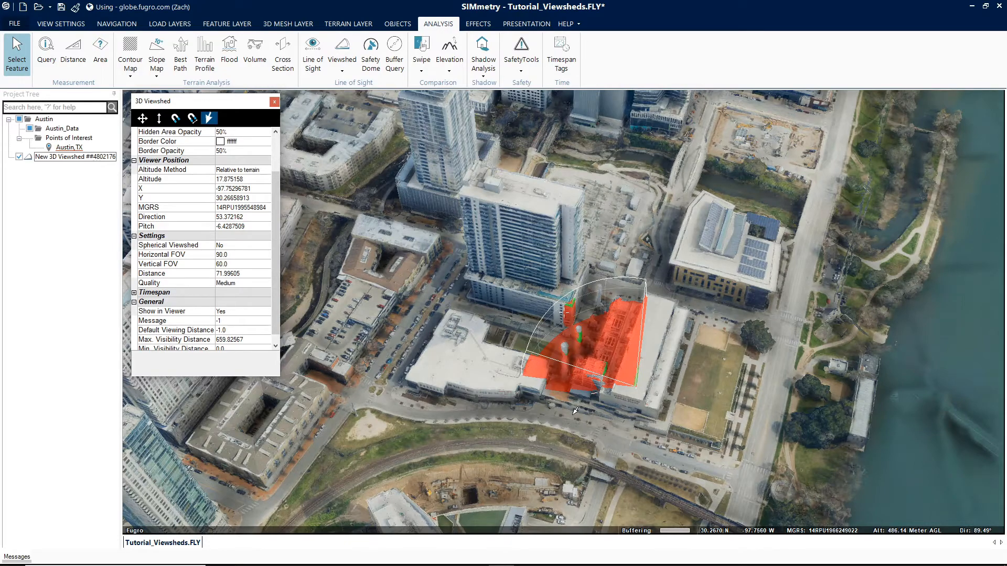
left_click_drag(575, 411, 550, 407)
scroll(550, 407, "up", 5)
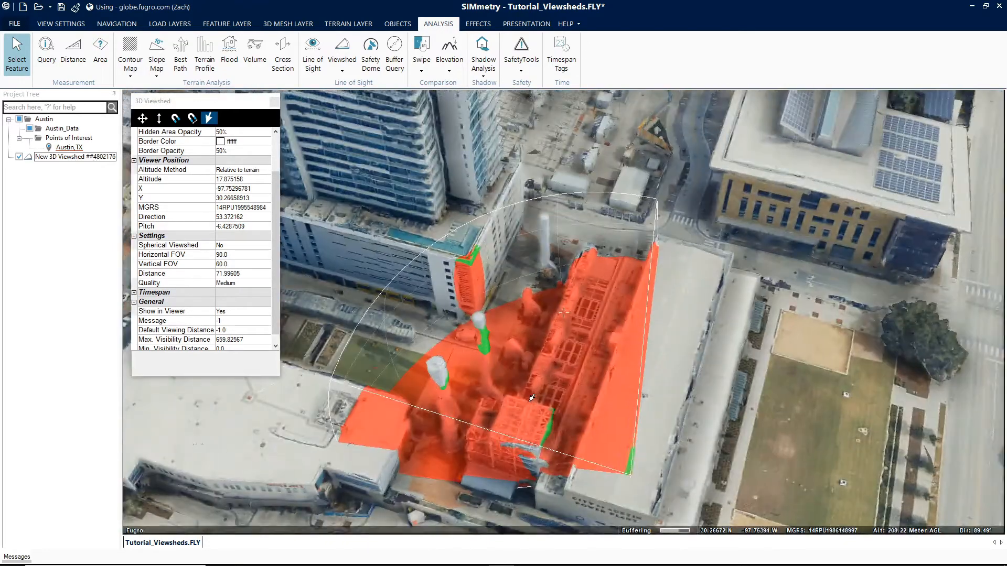
middle_click_drag(532, 398, 528, 450)
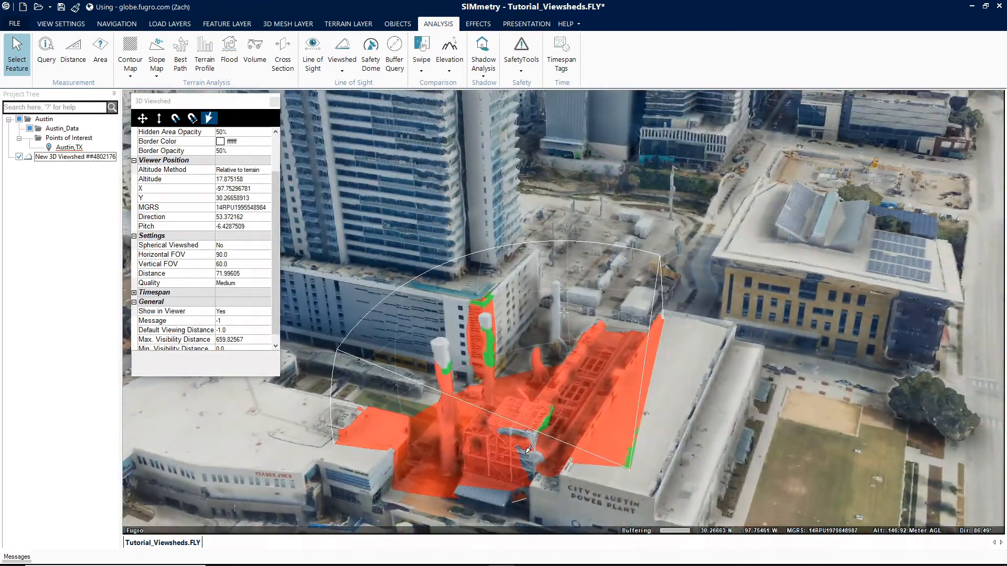
left_click(83, 159)
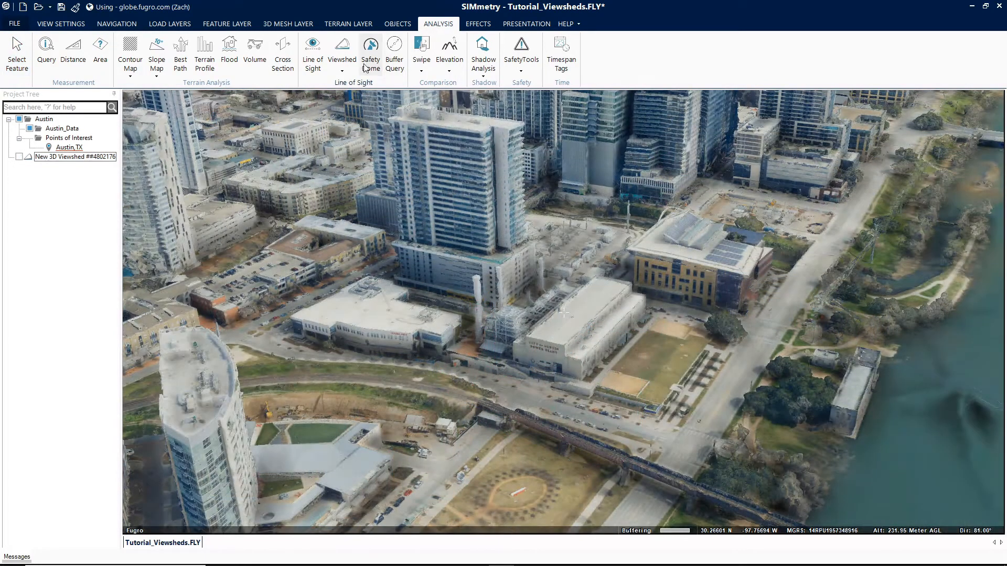
Create a 2D viewshed with a 3.0 m maximum sample interval, reaching about 159 m from the lawn beside the power plant across the railway
left_click(342, 74)
left_click(356, 121)
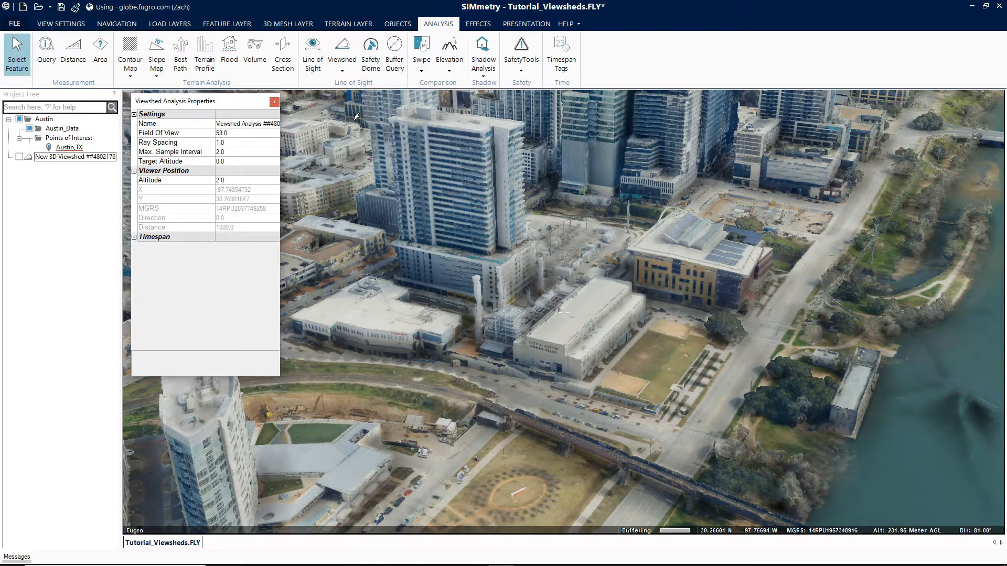
left_click(240, 151)
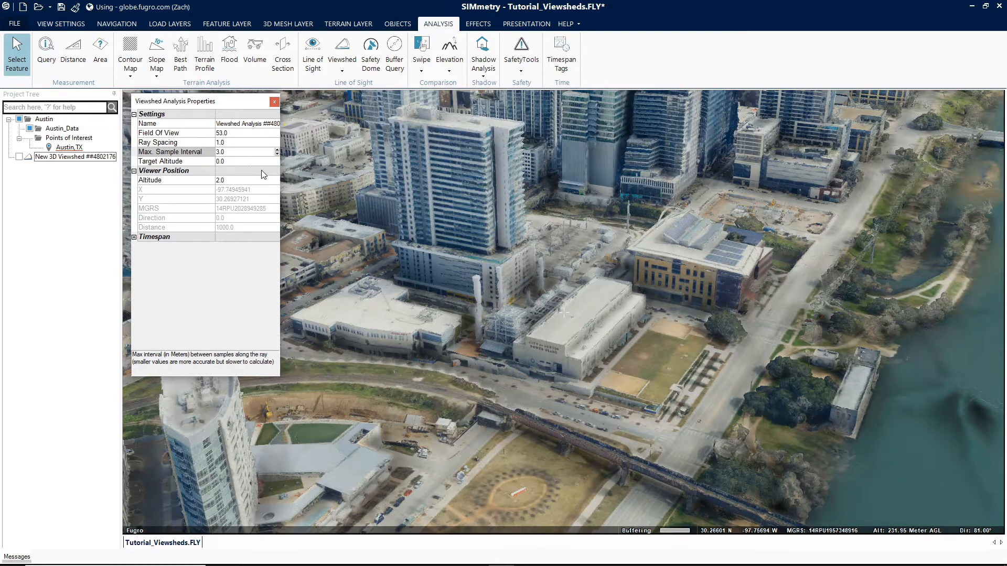
left_click(648, 377)
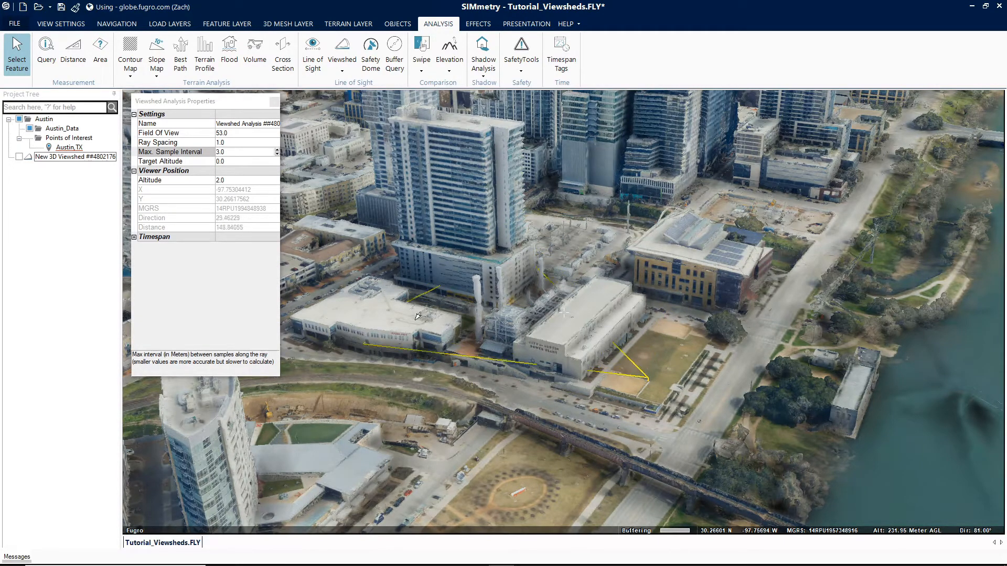
left_click(317, 457)
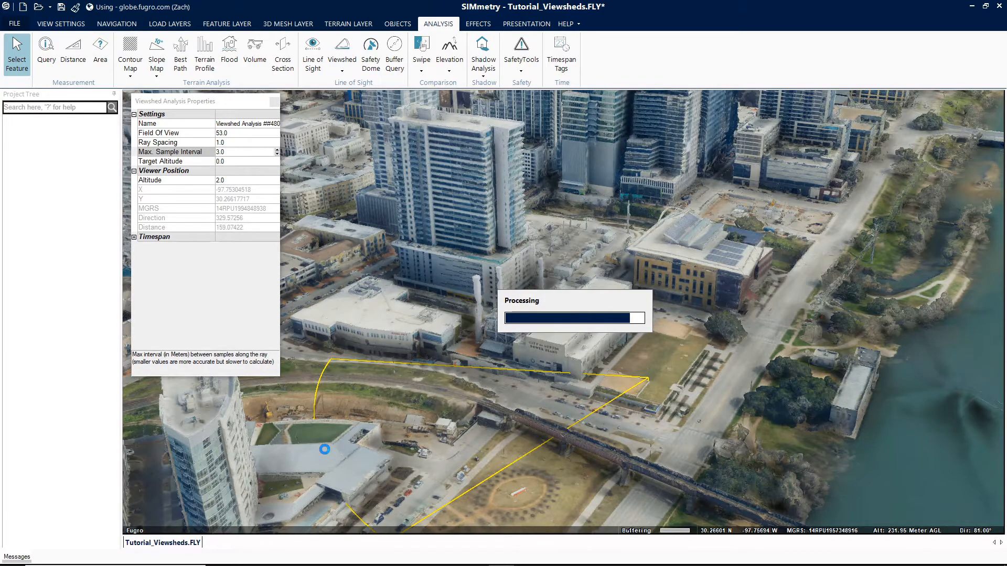
left_click_drag(401, 429, 474, 403)
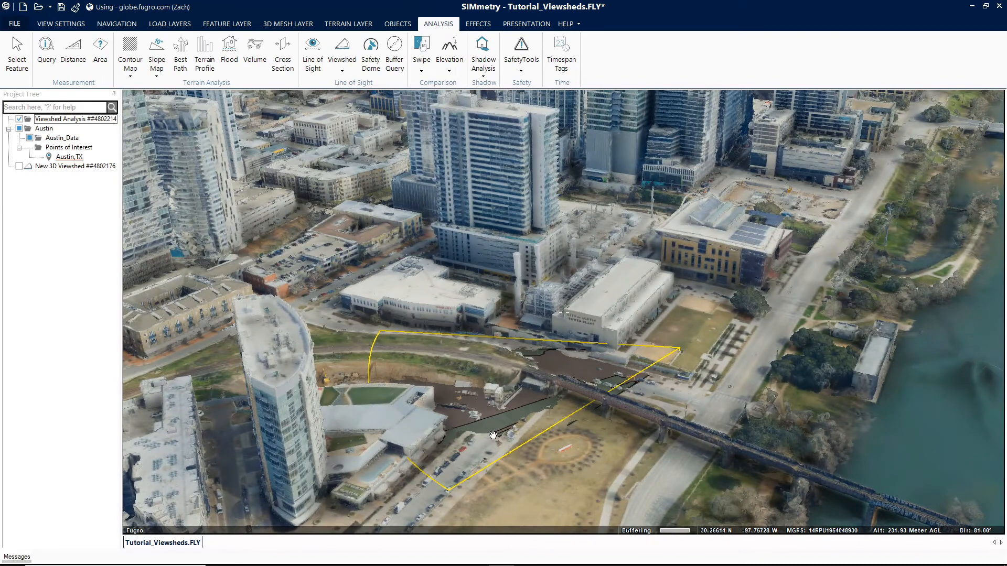
middle_click_drag(493, 436, 494, 313)
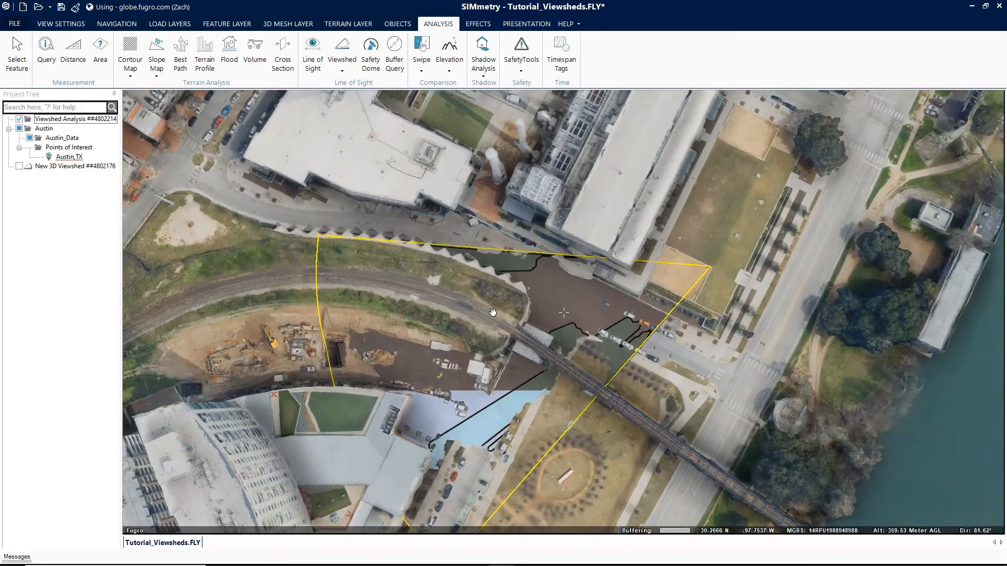
scroll(493, 312, "down", 3)
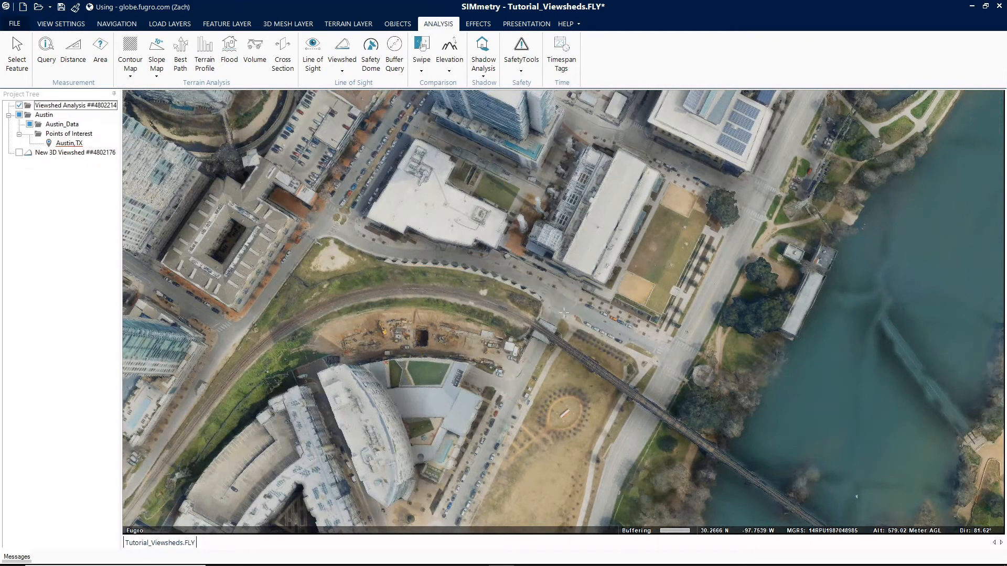
Set up a 3D viewshed query on the new 3D viewshed, created as Layer (Streaming) with out-of-range handling set to Add Point
left_click(342, 69)
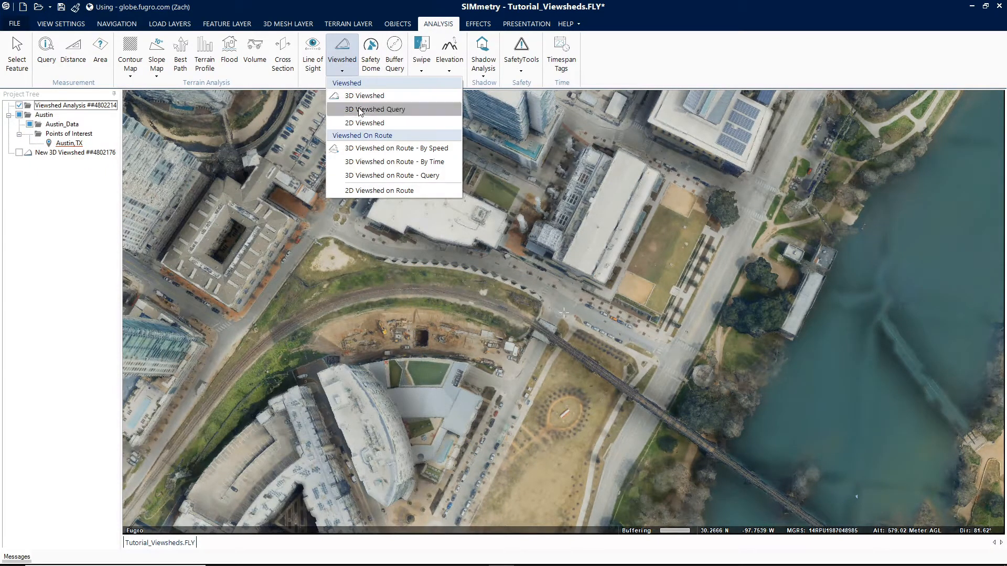
left_click(360, 110)
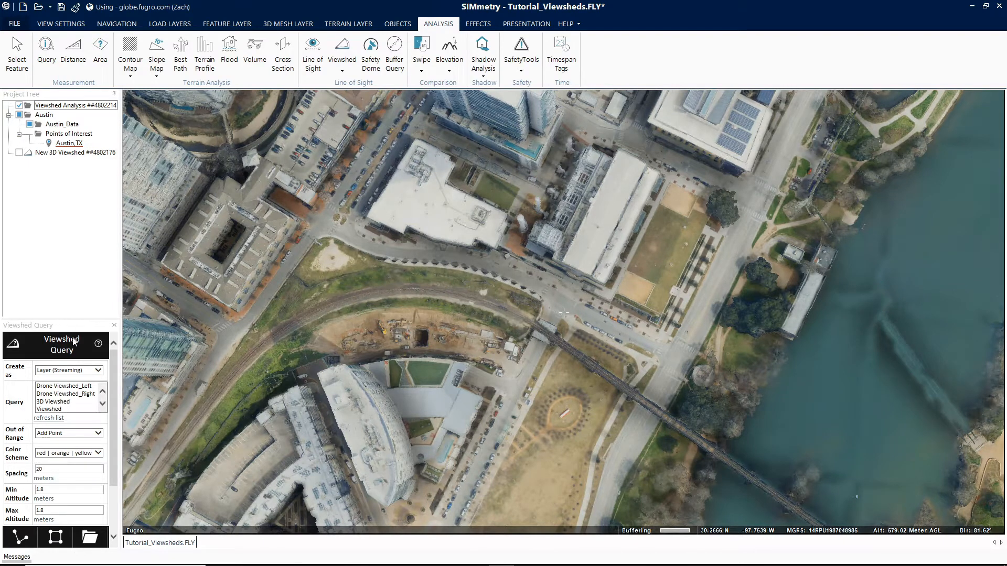
left_click(98, 371)
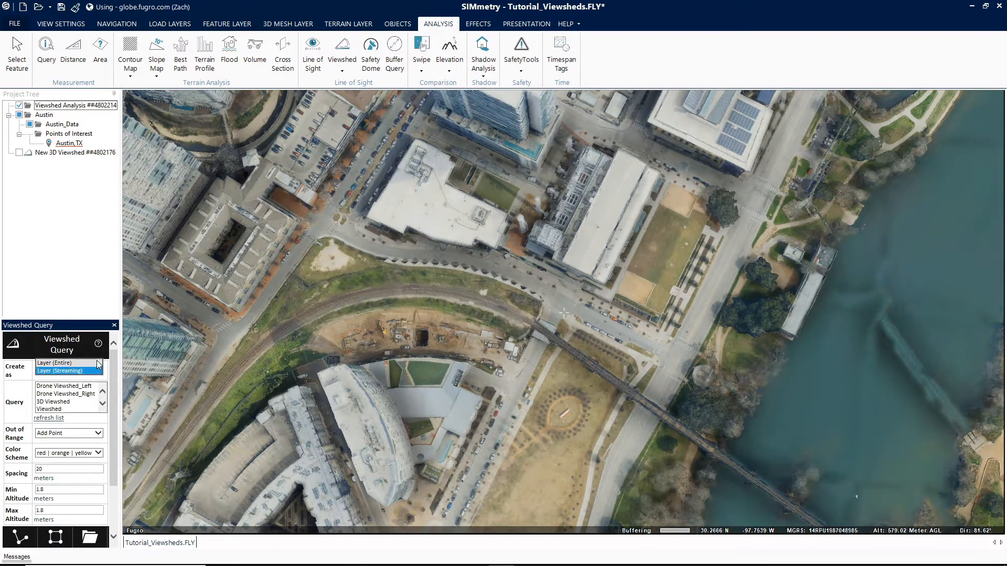
left_click(94, 371)
left_click(103, 404)
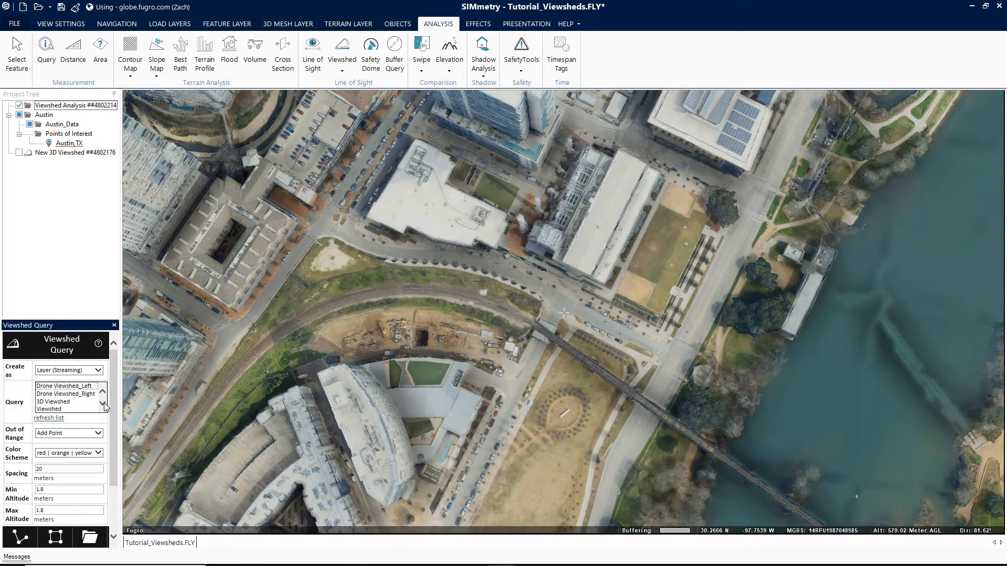
left_click(104, 404)
left_click(93, 409)
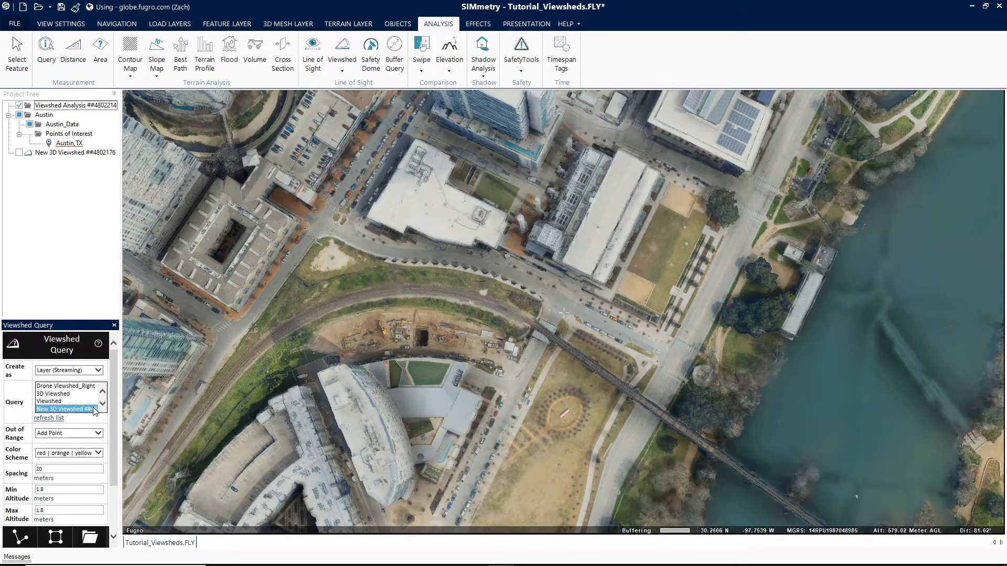
left_click(97, 434)
left_click(79, 436)
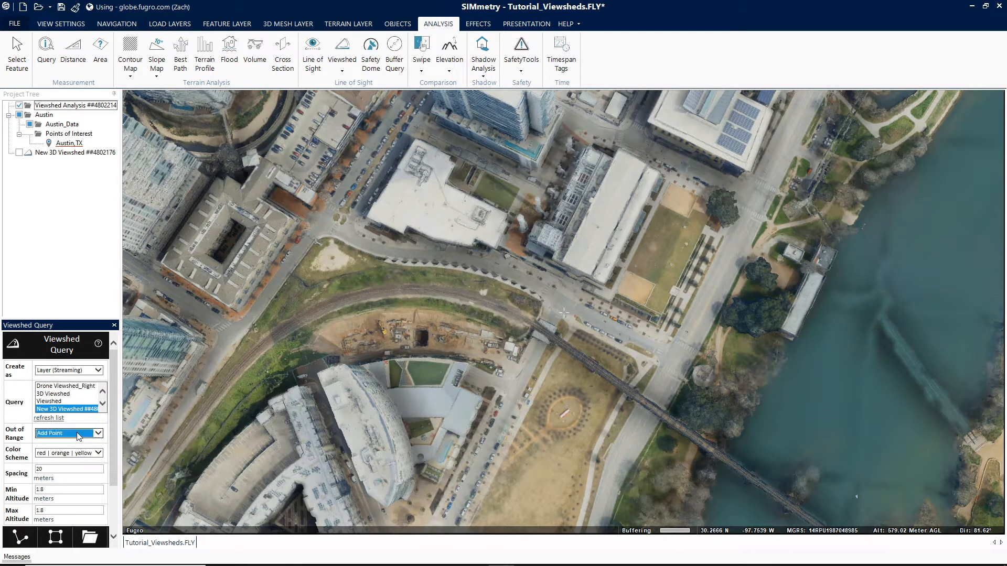
Outline the query's fill area as a polygon enclosing the railway curve, the construction site and the park south of the power plant
left_click_drag(117, 436, 111, 484)
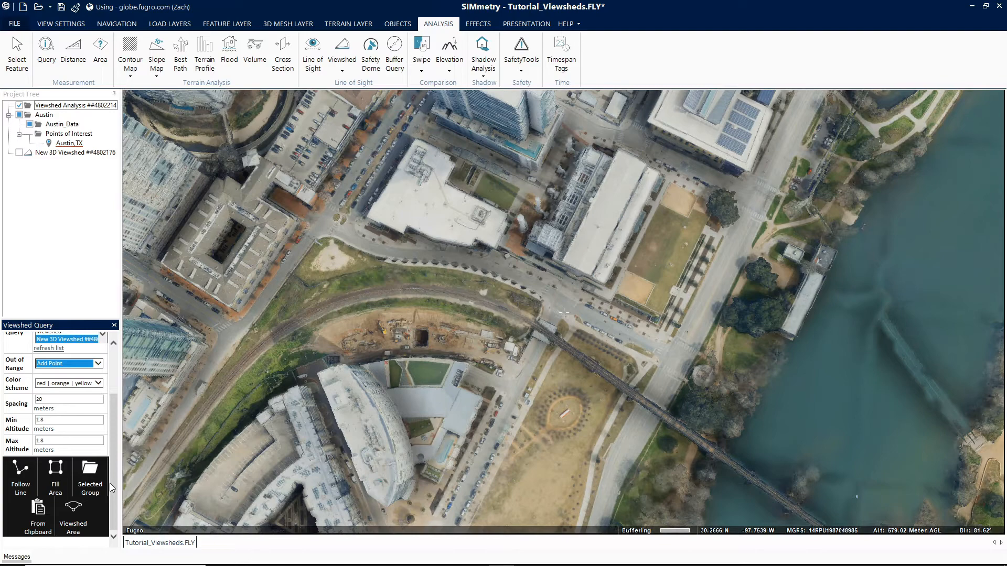
left_click(52, 464)
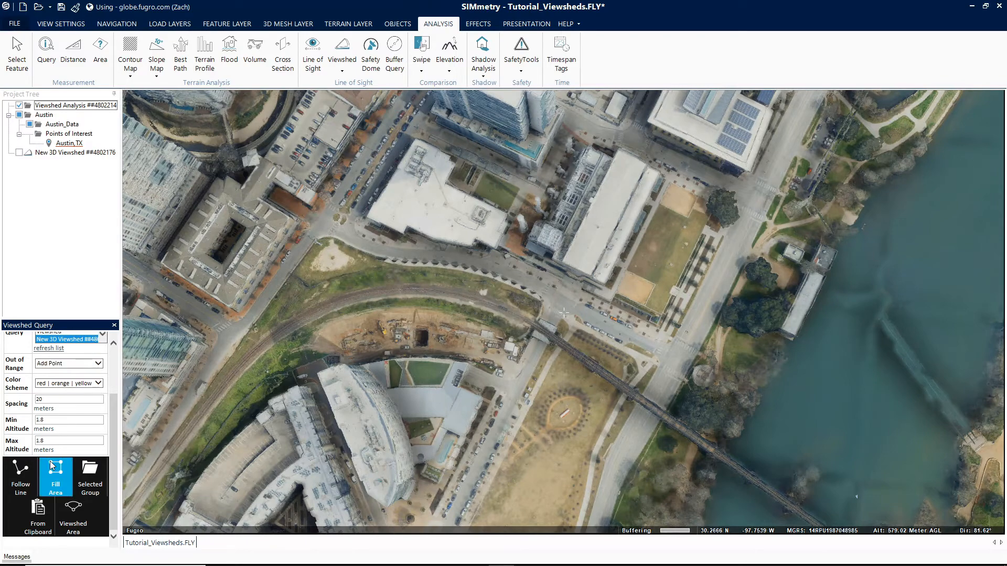
left_click(334, 237)
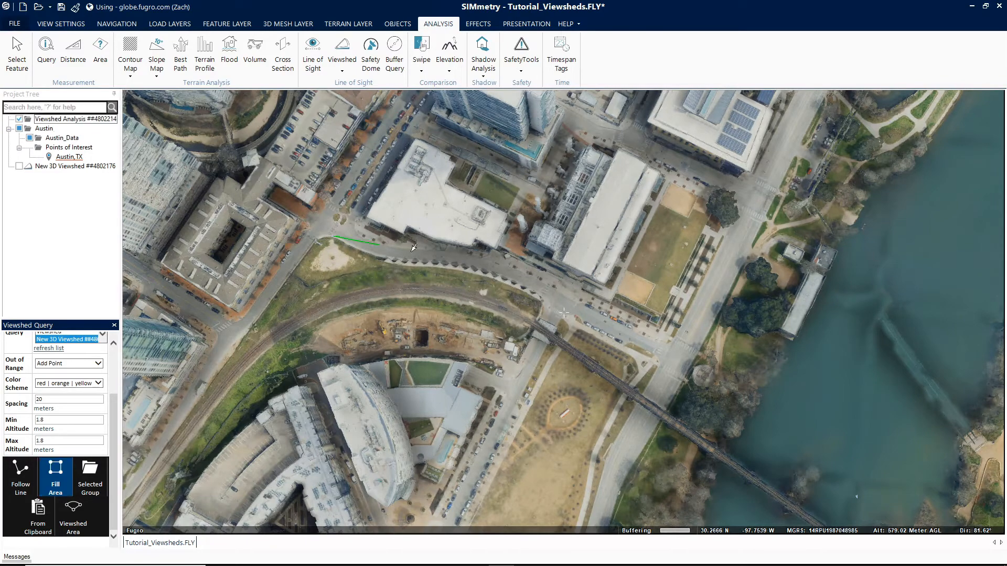
left_click(689, 357)
left_click(601, 522)
left_click(449, 461)
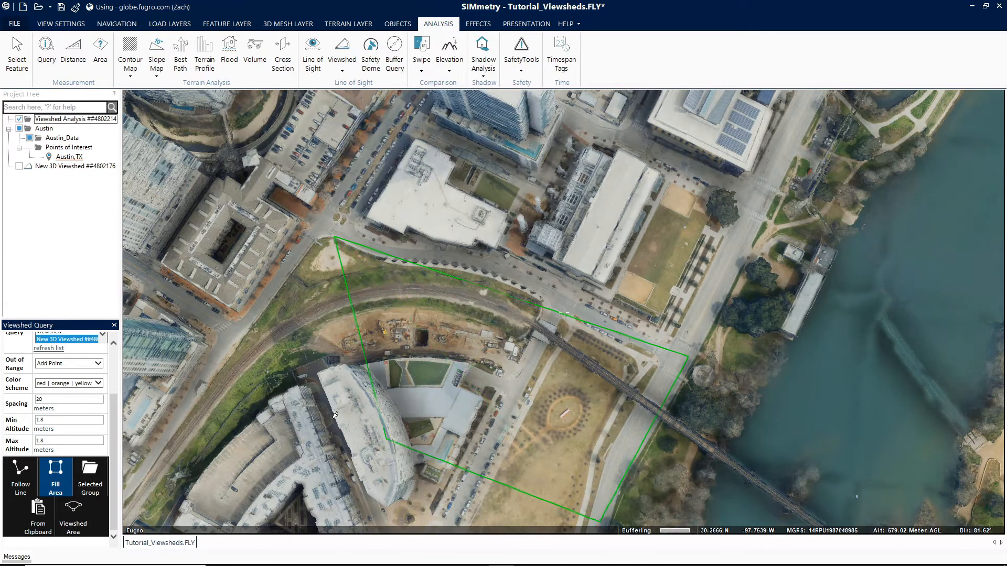
left_click(244, 362)
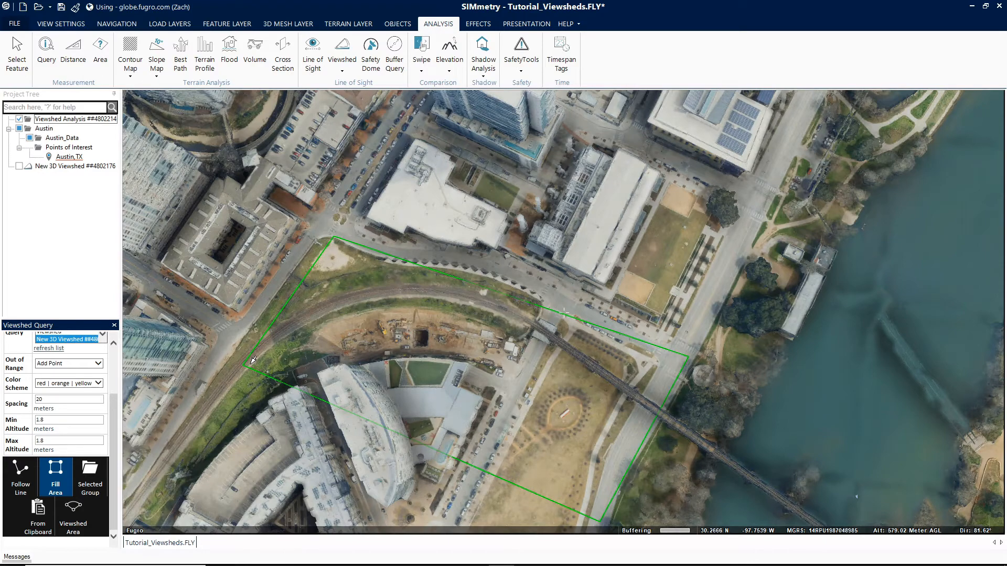
right_click(251, 363)
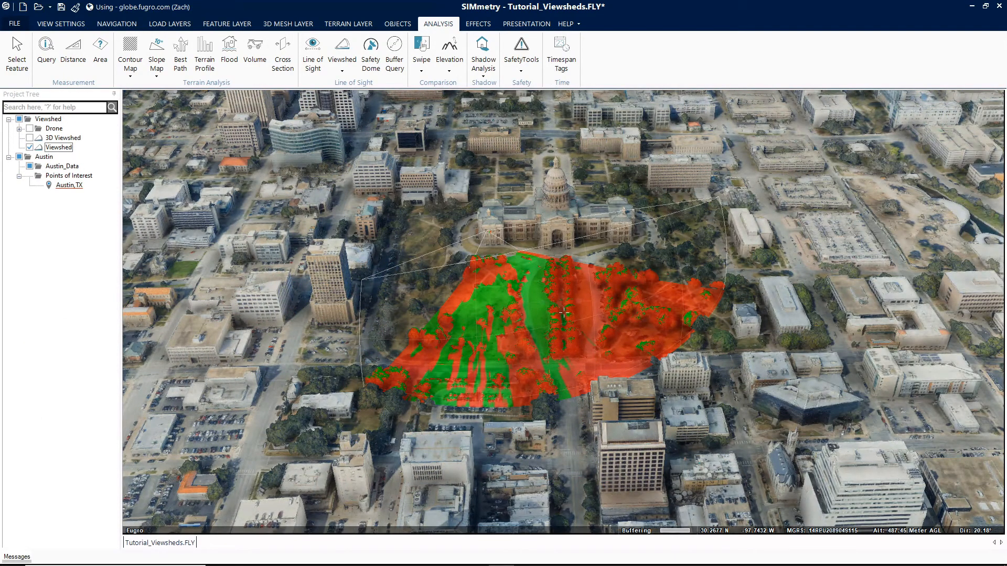
Hide the Viewshed and show the 3D Viewshed to view its full coverage around the Capitol grounds
left_click(30, 148)
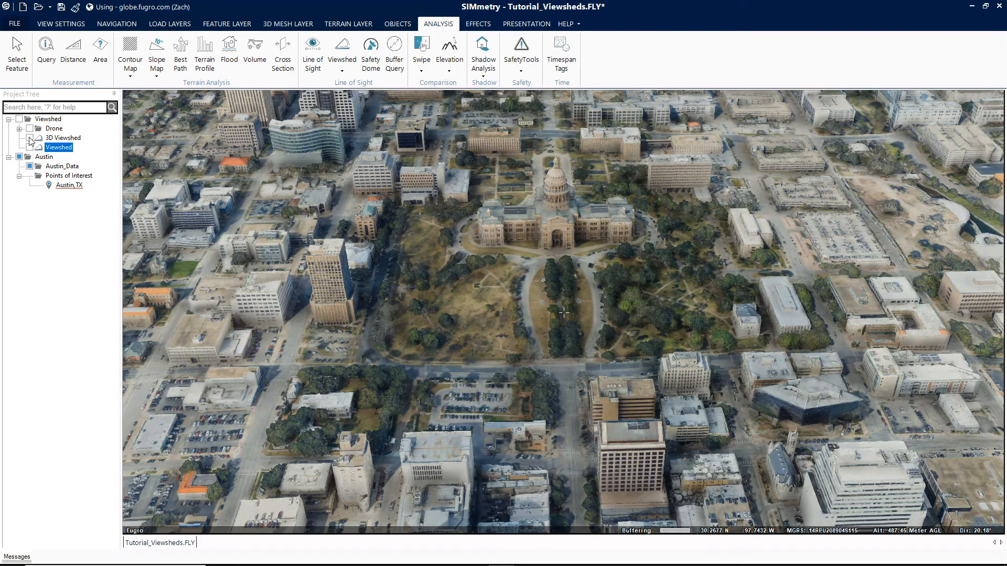
left_click(29, 138)
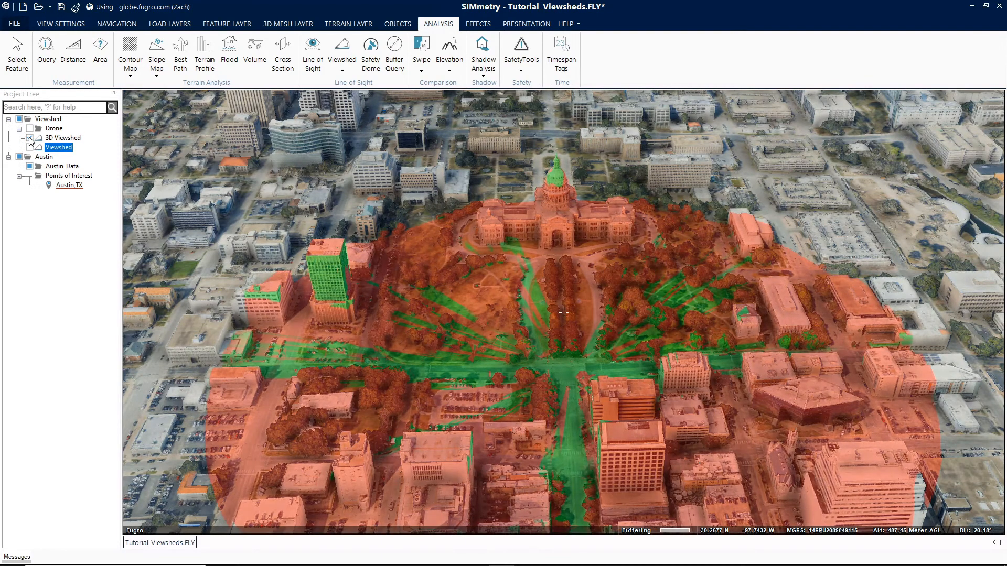
scroll(584, 366, "down", 3)
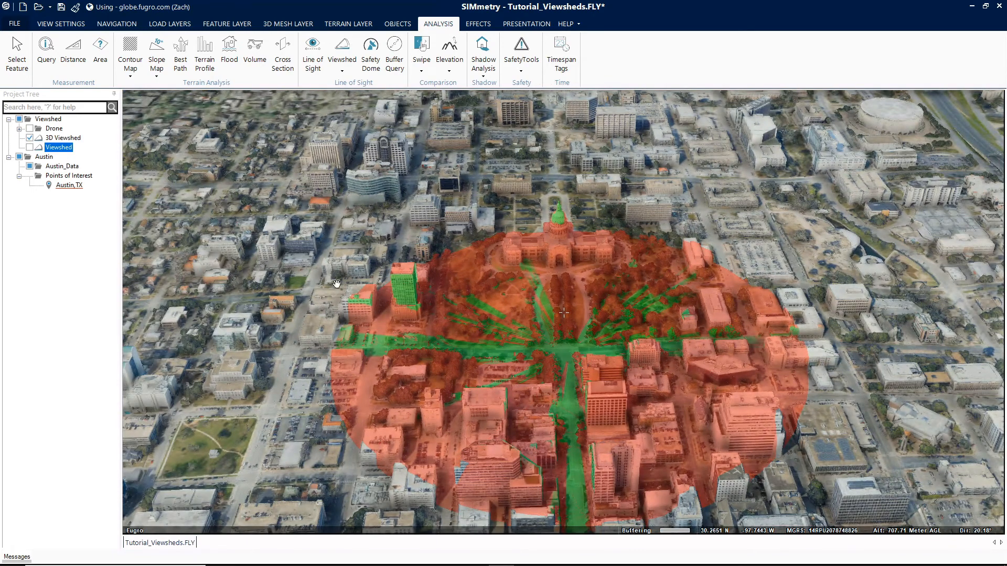
Switch the display back from the 3D Viewshed to the Viewshed and examine its coverage in front of the Capitol
left_click(30, 138)
left_click(30, 147)
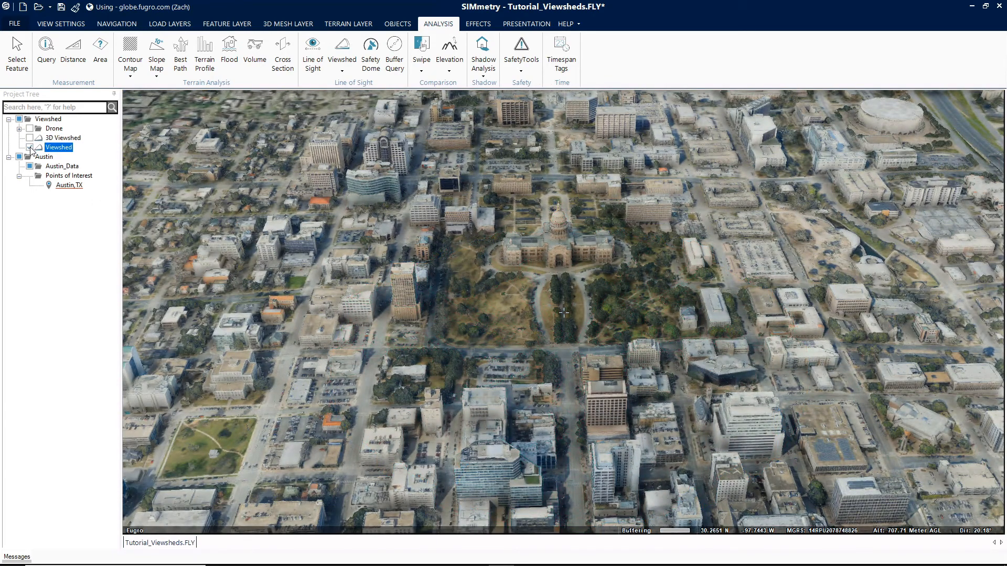
scroll(544, 256, "up", 5)
scroll(544, 256, "up", 3)
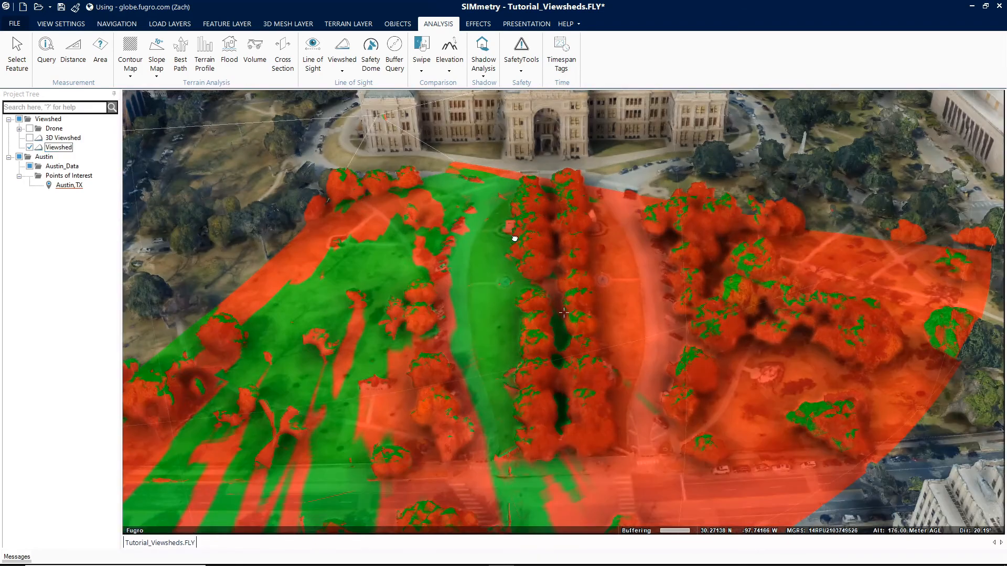